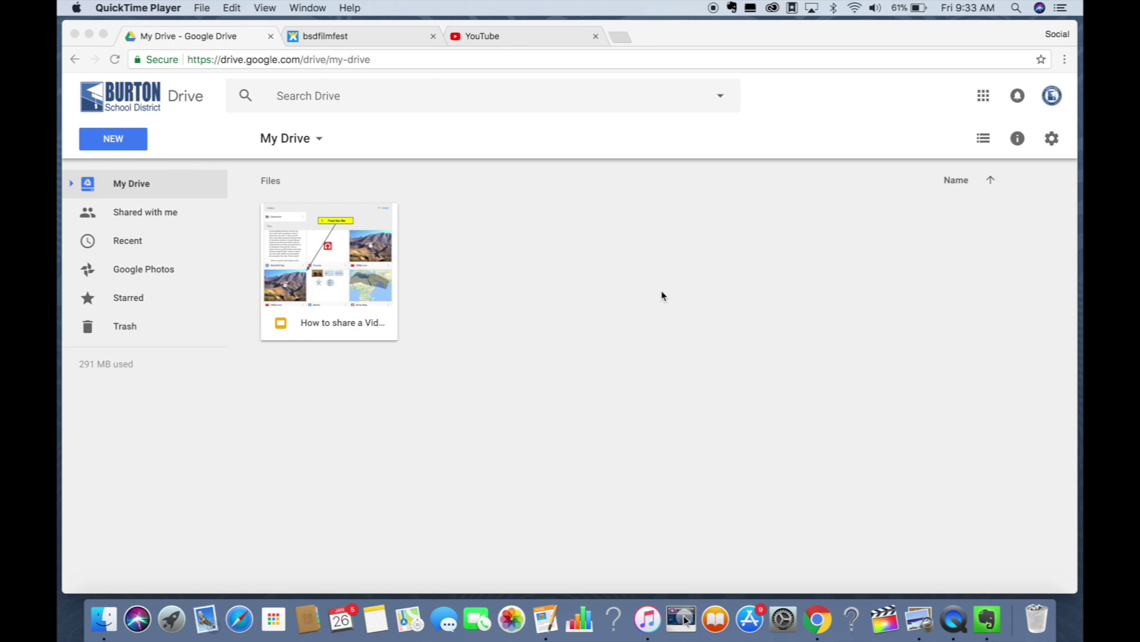
pyautogui.click(569, 244)
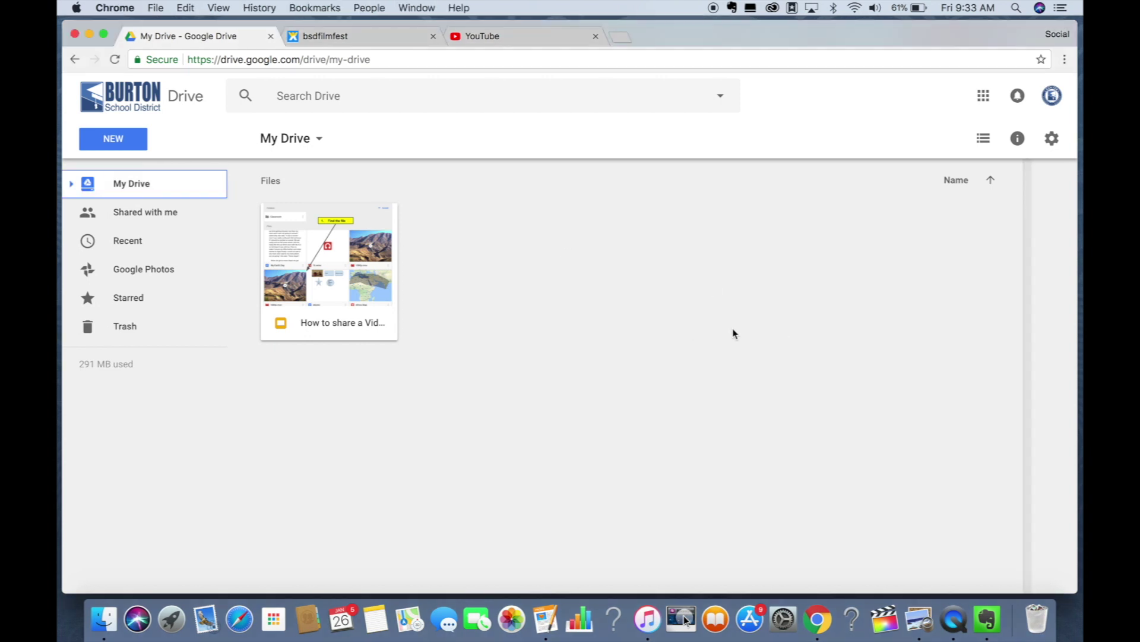
pyautogui.moveTo(924, 34); pyautogui.dragTo(779, 38)
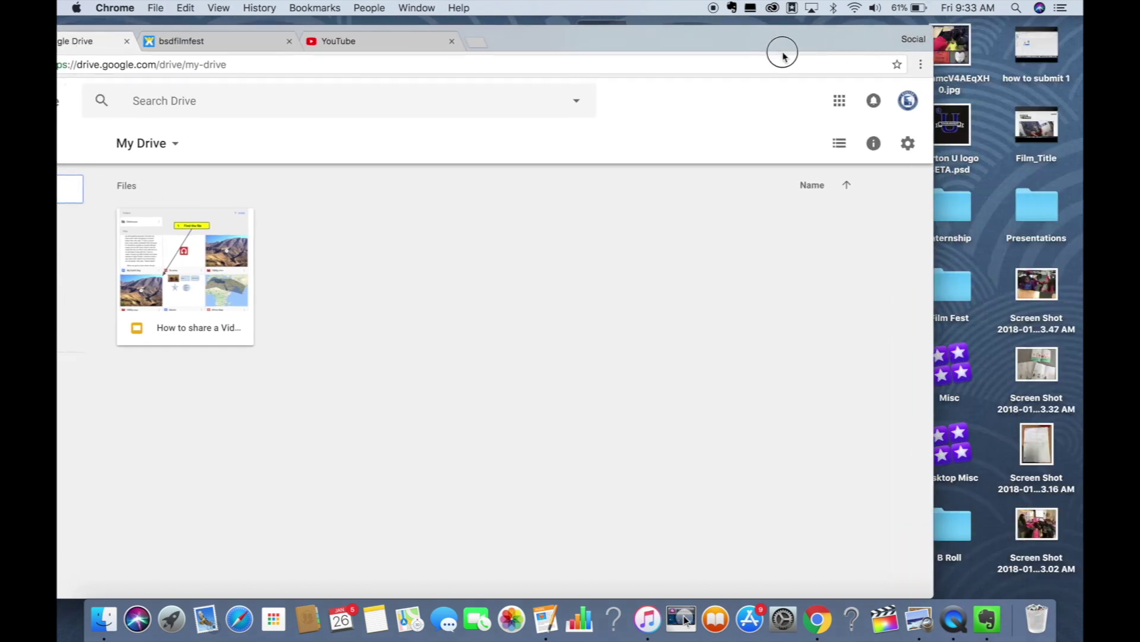
pyautogui.click(1051, 134)
pyautogui.moveTo(1052, 134)
pyautogui.mouseDown()
pyautogui.moveTo(764, 318)
pyautogui.moveTo(527, 351)
pyautogui.moveTo(978, 179)
pyautogui.moveTo(1045, 140)
pyautogui.mouseUp()
pyautogui.moveTo(729, 42); pyautogui.dragTo(871, 30)
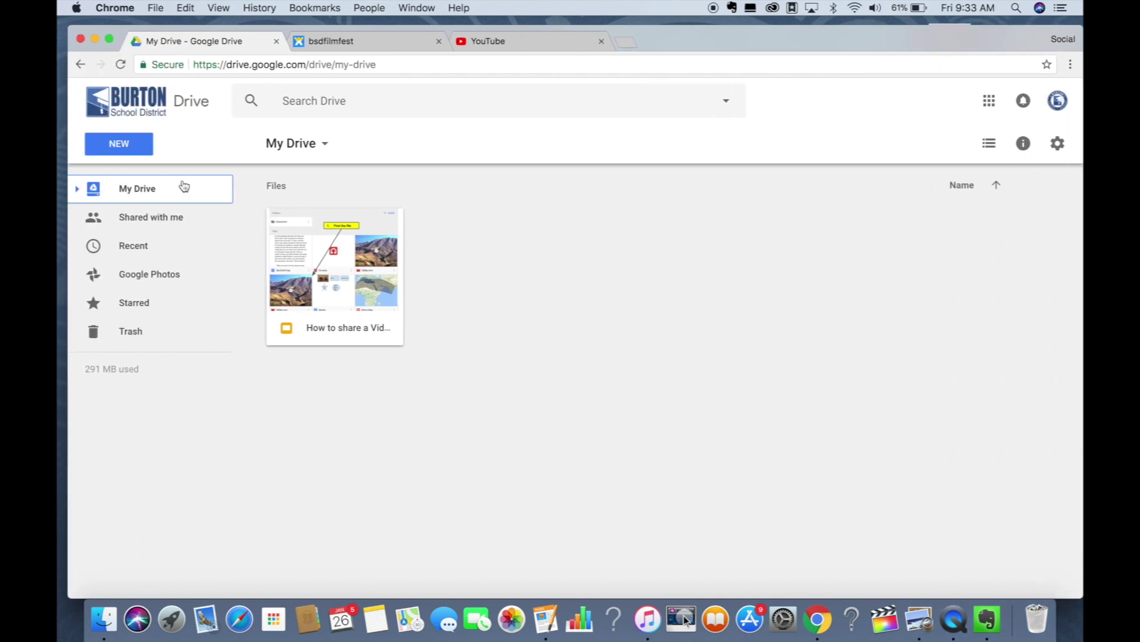
# Upload the Film_Title video from the Desktop folder to My Drive and dismiss the upload notice.
pyautogui.click(127, 147)
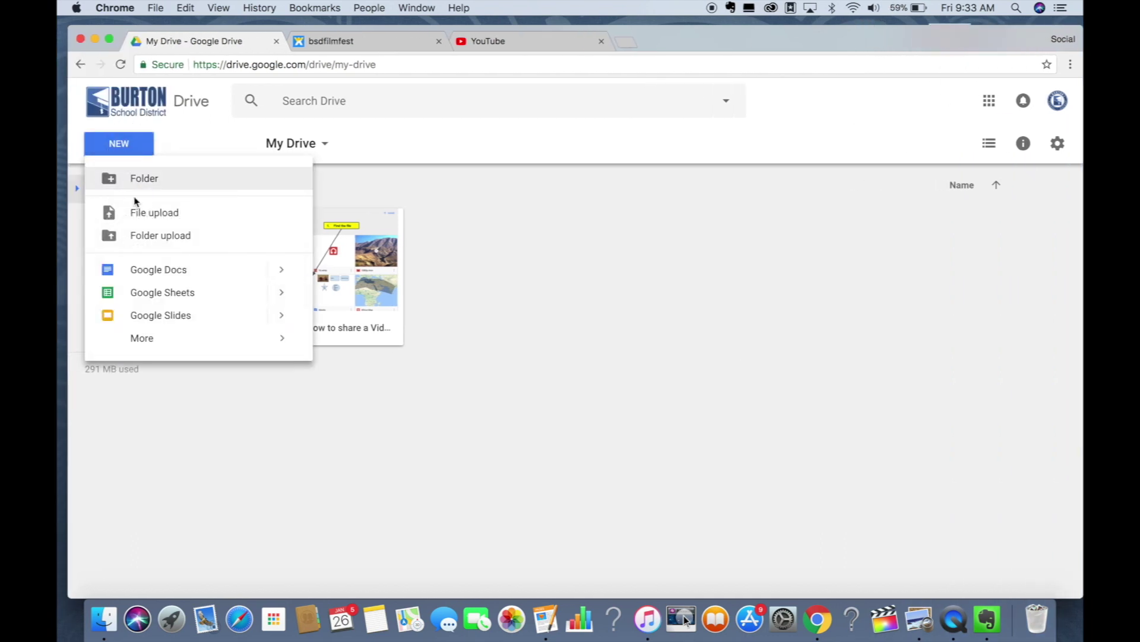
pyautogui.click(155, 214)
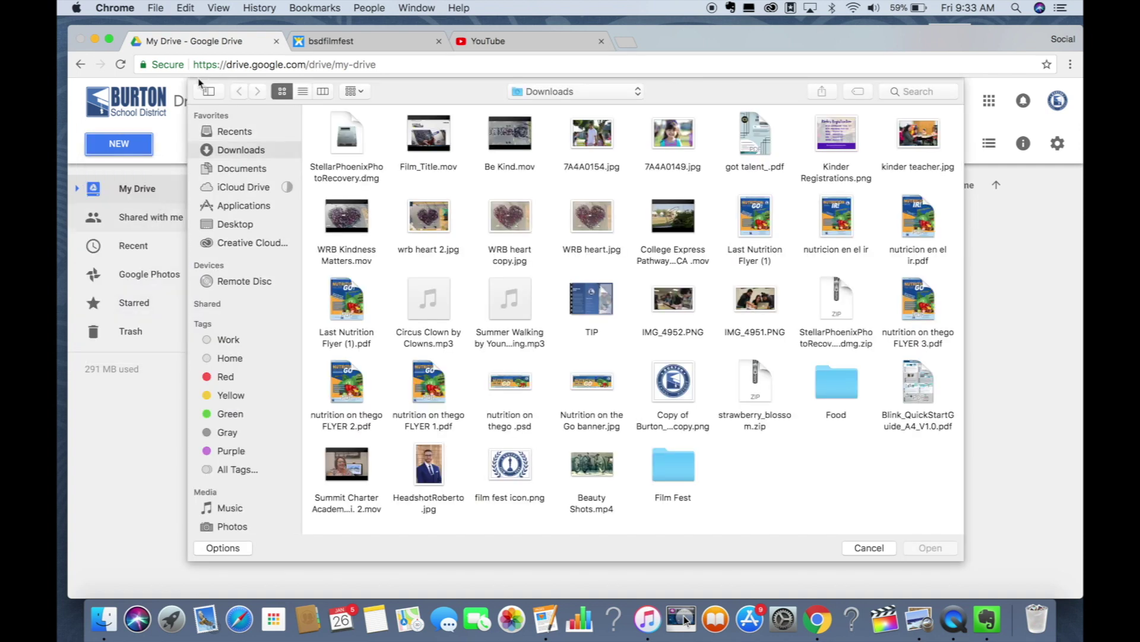
pyautogui.click(235, 224)
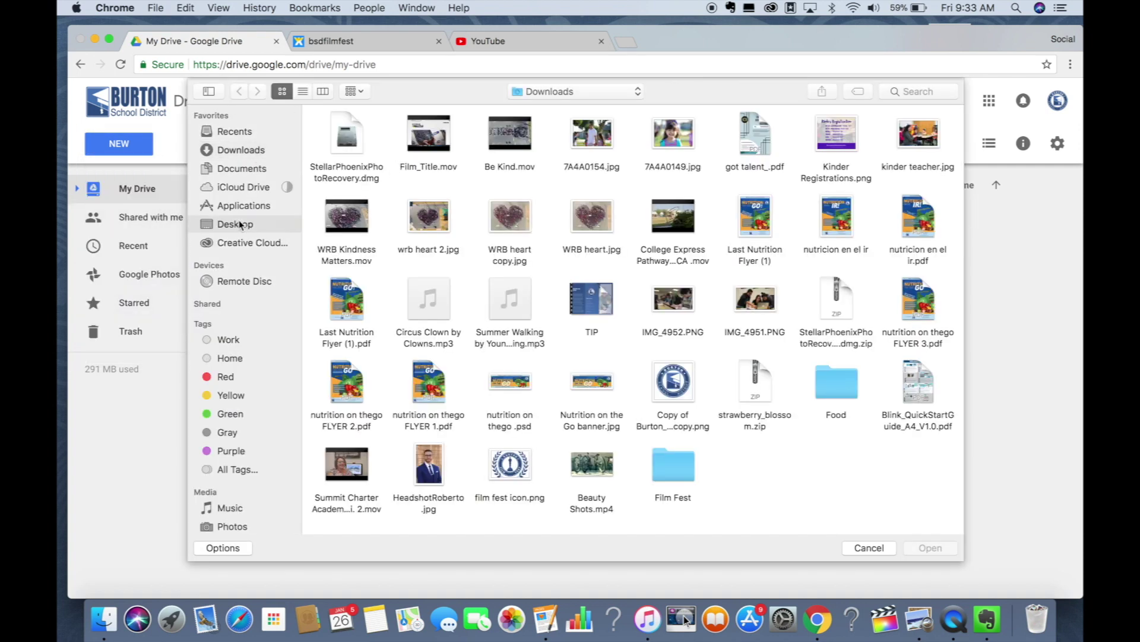
pyautogui.click(424, 149)
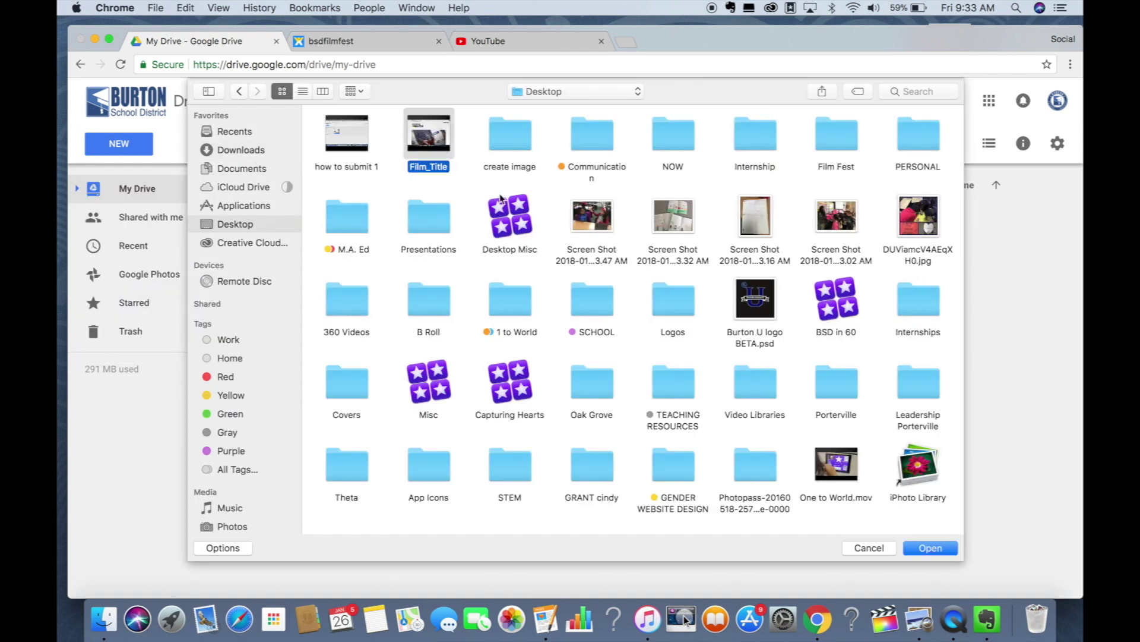
pyautogui.click(930, 548)
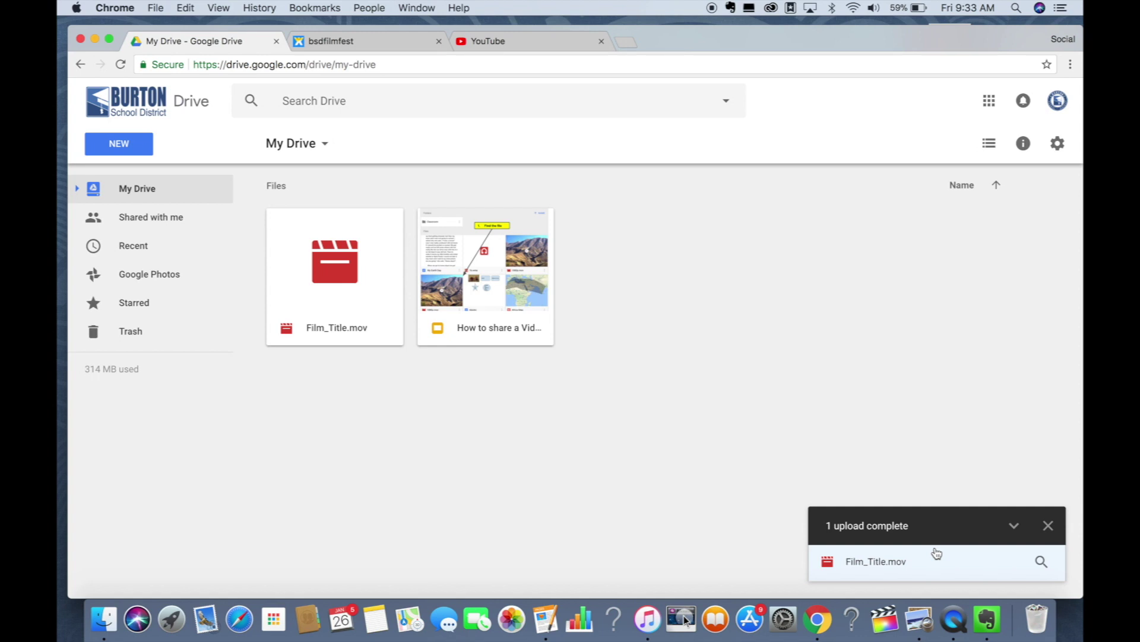
pyautogui.click(1050, 526)
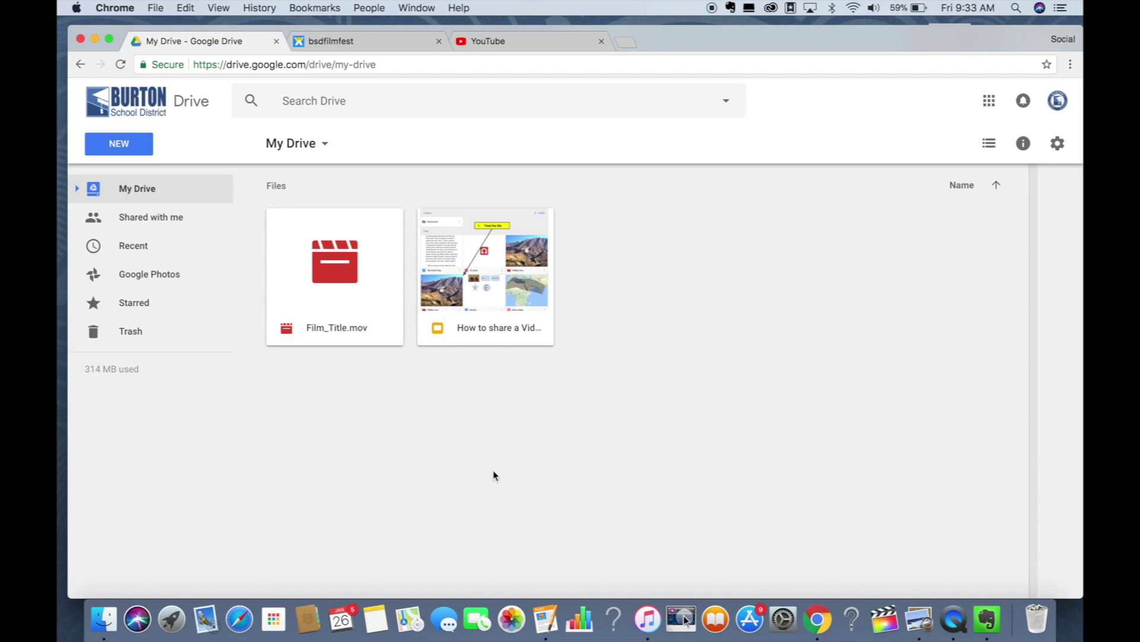
# Open the link sharing options for Film_Title.mov through its advanced sharing settings.
pyautogui.click(368, 294)
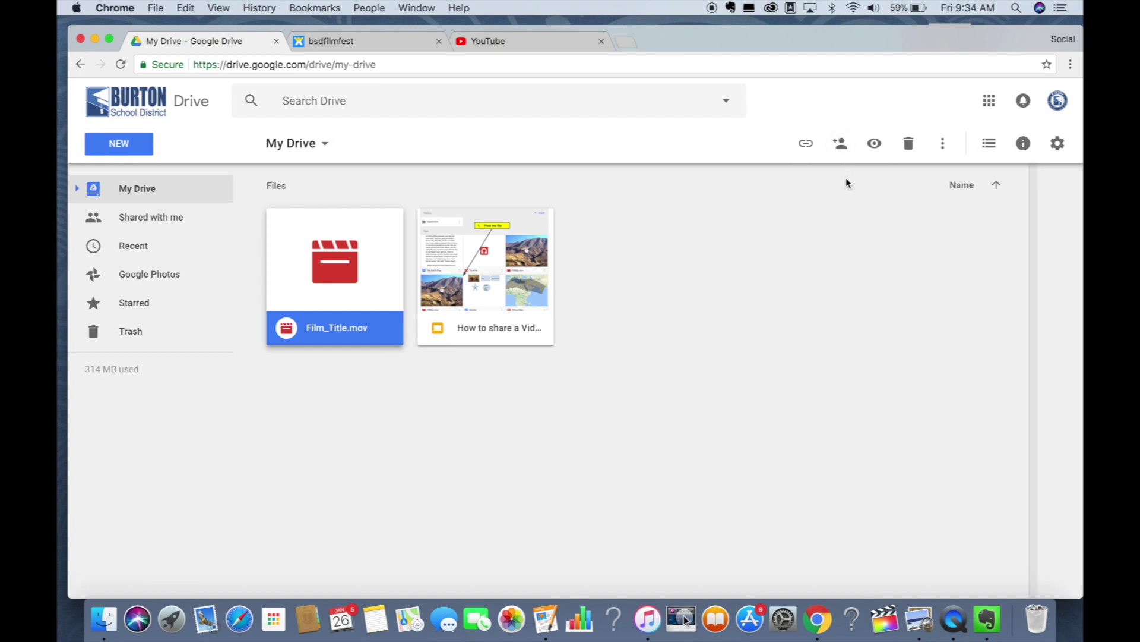
pyautogui.click(841, 144)
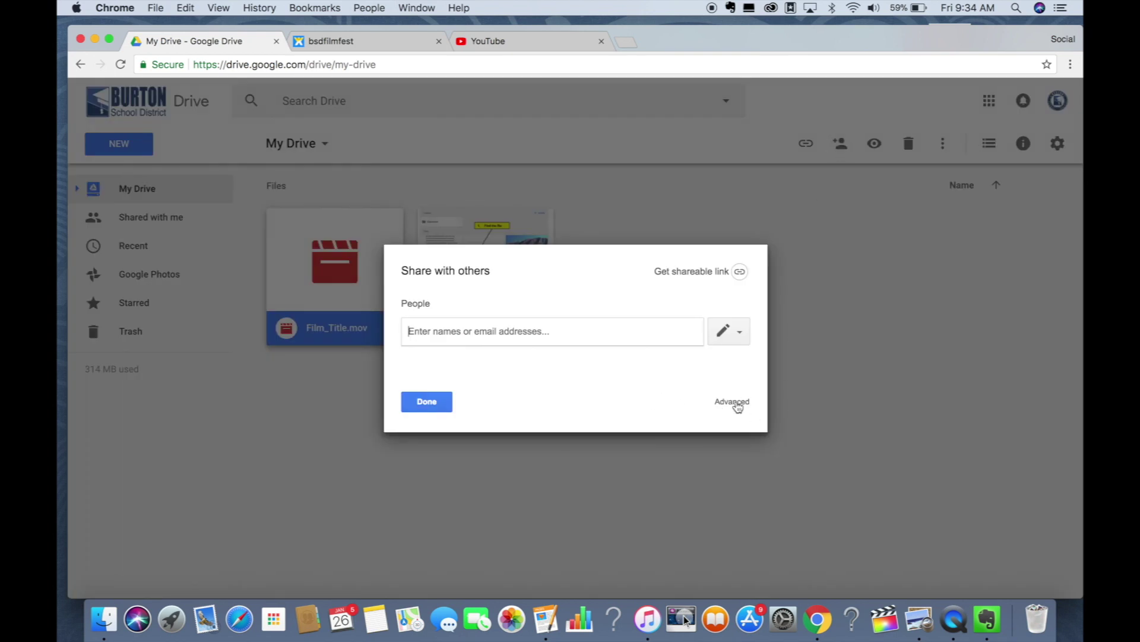
pyautogui.click(736, 402)
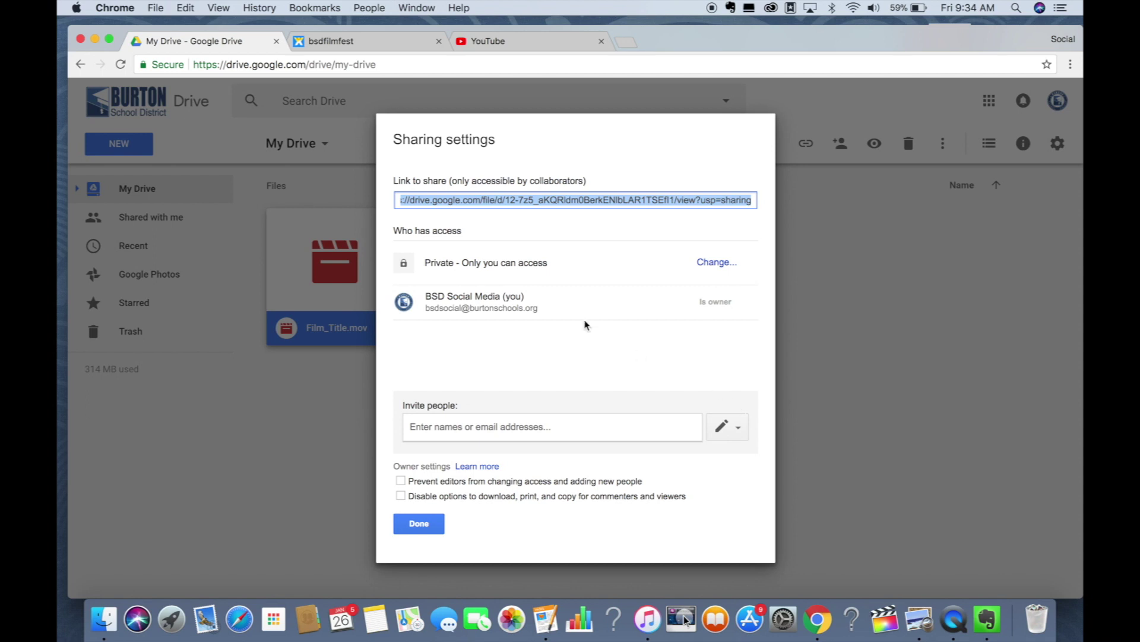
pyautogui.click(428, 261)
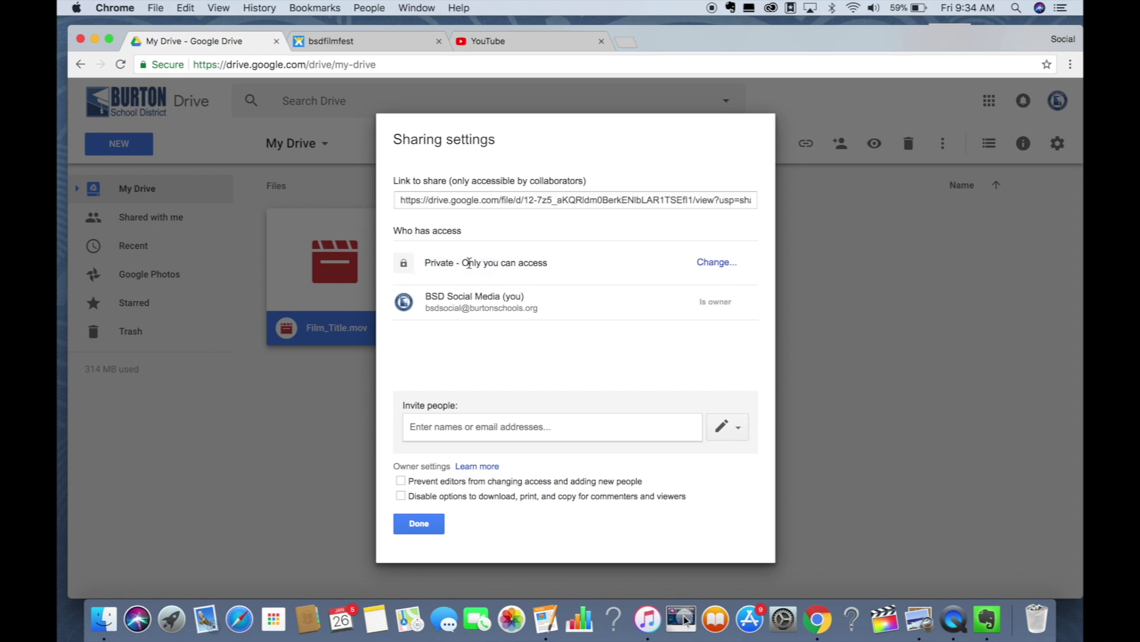
pyautogui.moveTo(463, 263); pyautogui.dragTo(547, 263)
pyautogui.click(547, 263)
pyautogui.click(716, 265)
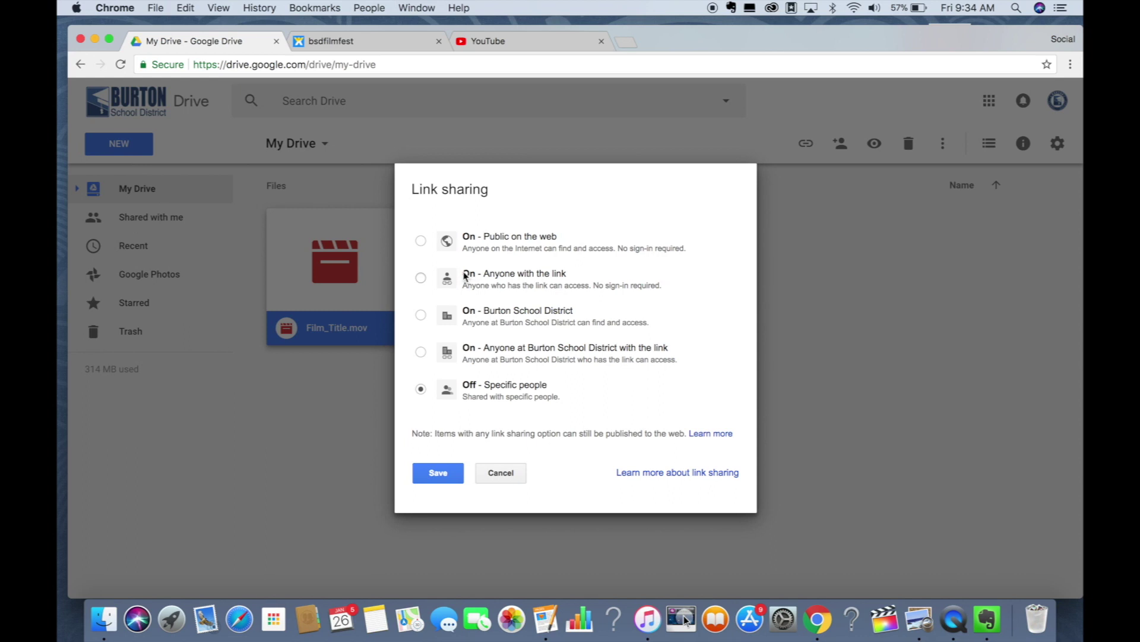
# Set link sharing to "On - Anyone with the link" with "Can view" access, save it and close the sharing settings.
pyautogui.click(486, 275)
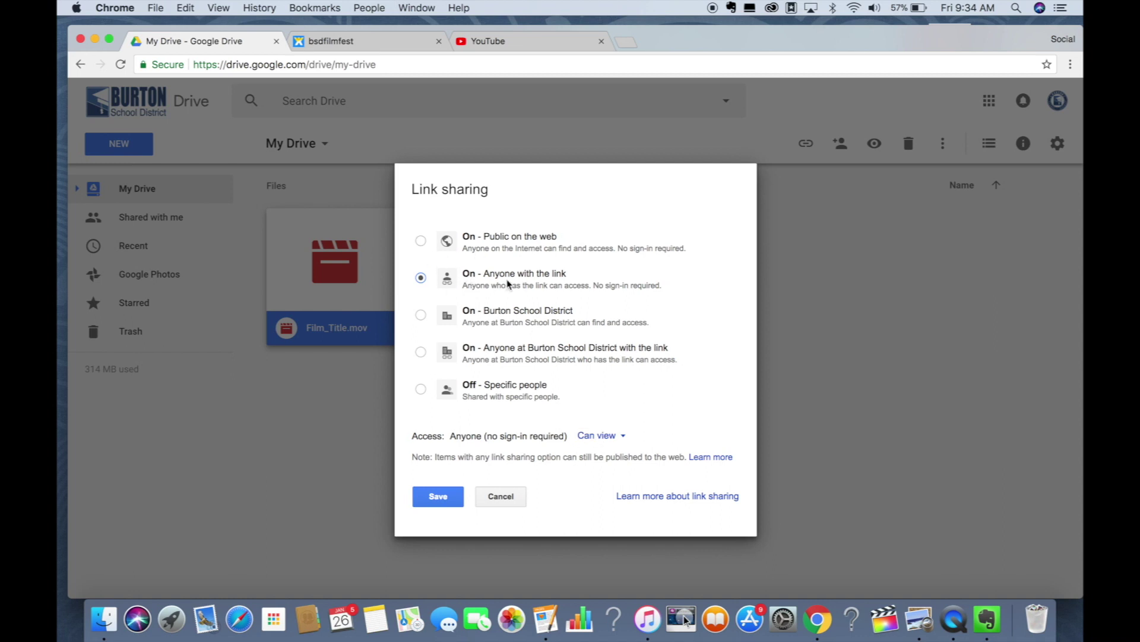
pyautogui.click(607, 438)
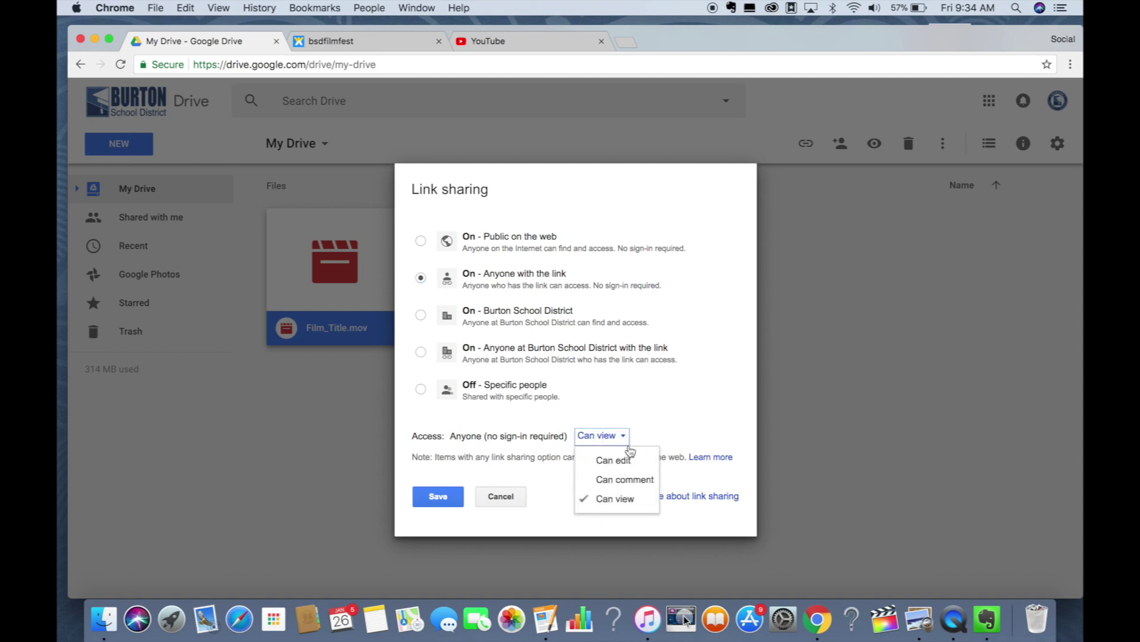
pyautogui.click(625, 503)
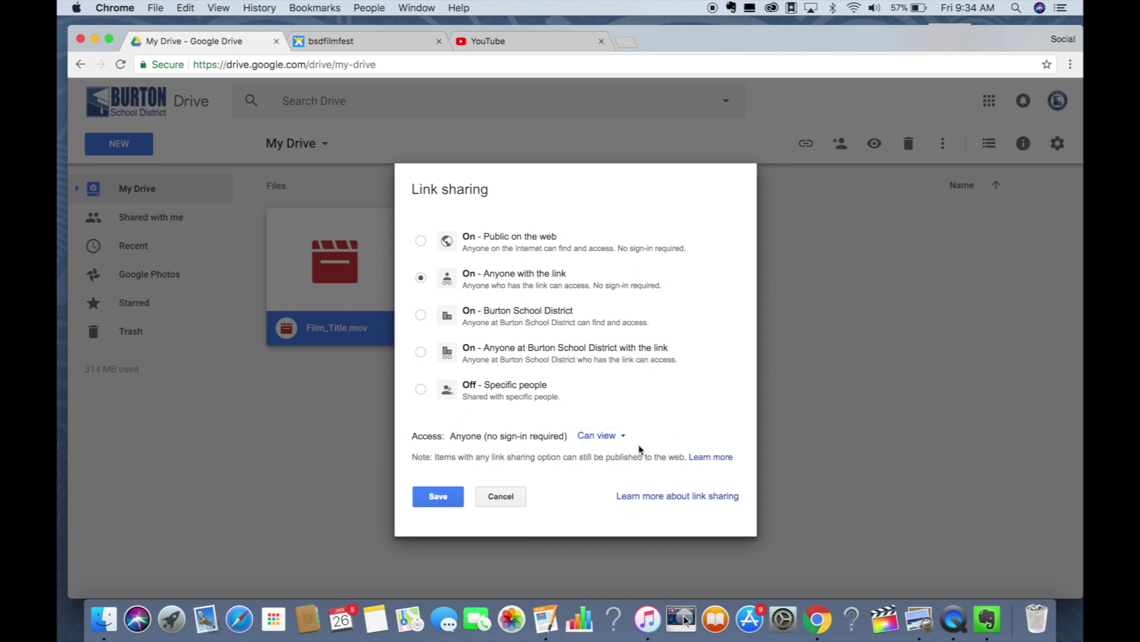
pyautogui.click(617, 436)
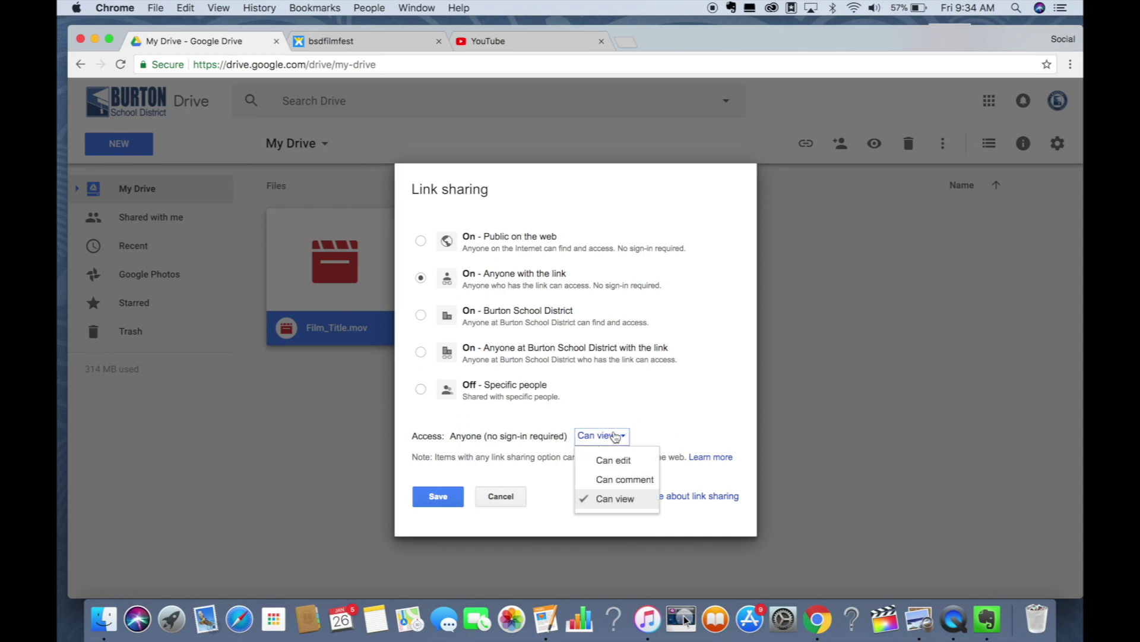
pyautogui.click(657, 441)
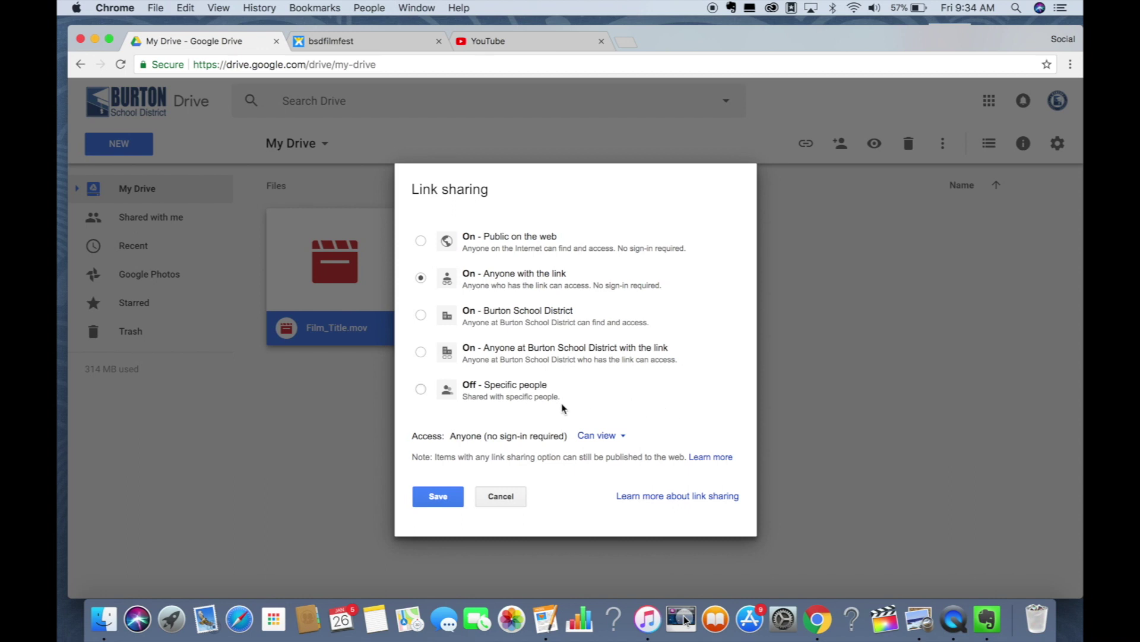
pyautogui.click(446, 497)
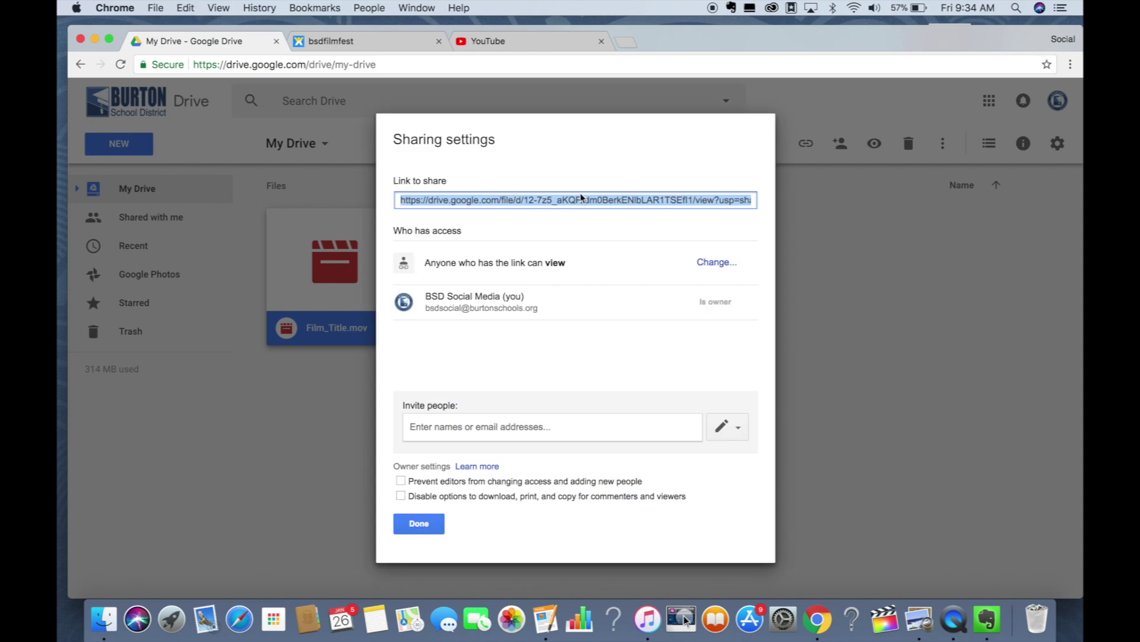
pyautogui.click(419, 526)
pyautogui.click(552, 414)
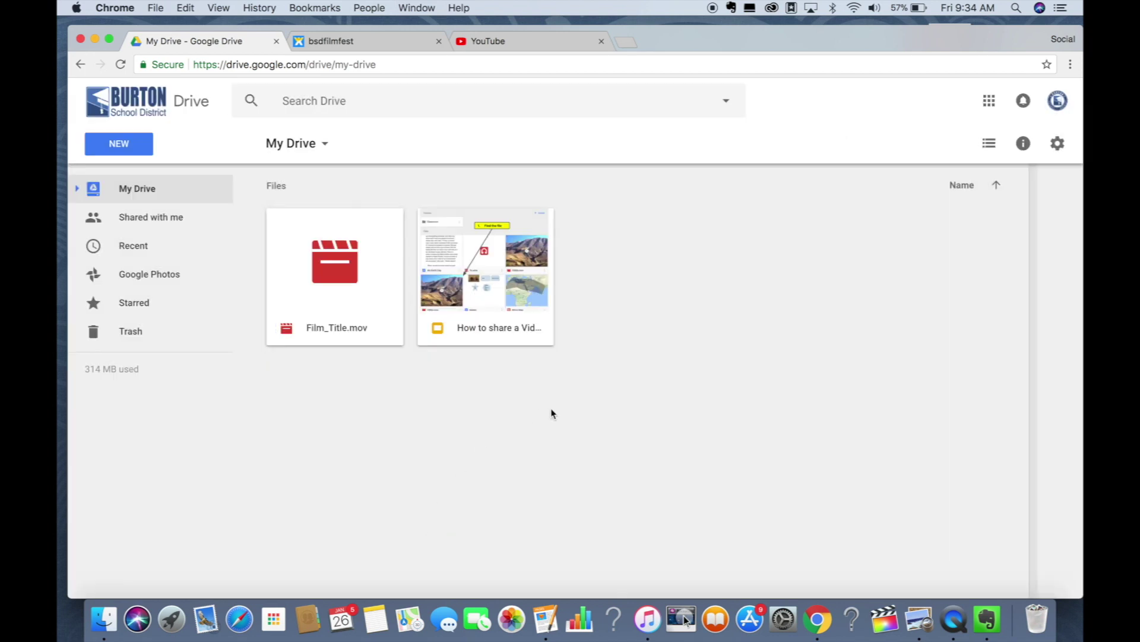
# Open the student submission form from the Submissions page of the bsdfilmfest website.
pyautogui.click(348, 43)
pyautogui.scroll(-5, 796, 437)
pyautogui.scroll(5, 798, 438)
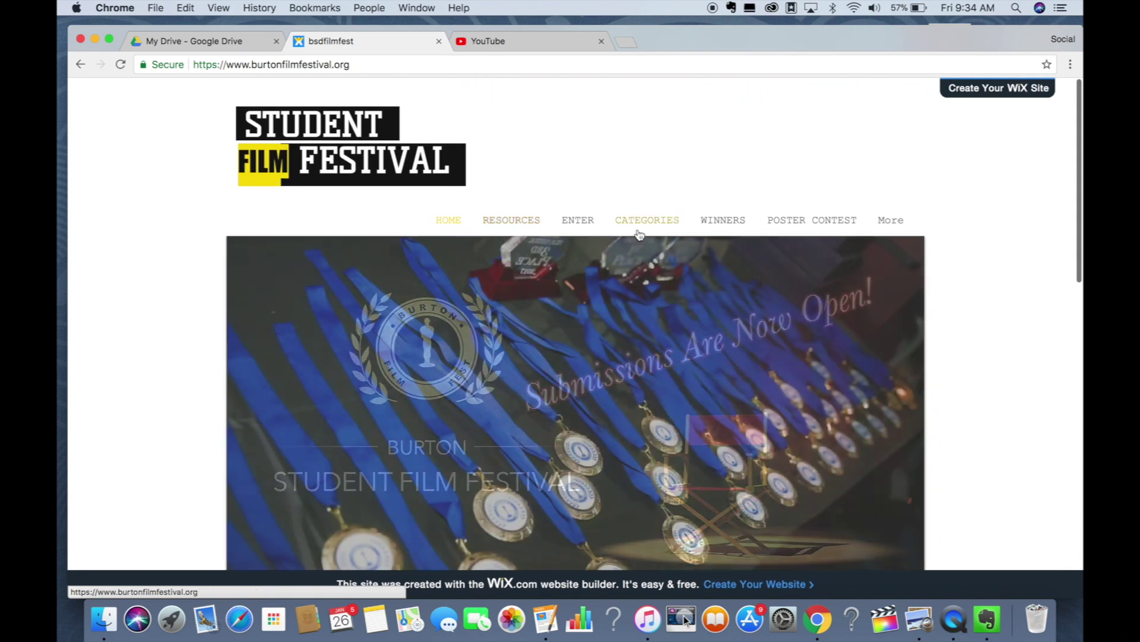
pyautogui.moveTo(570, 227)
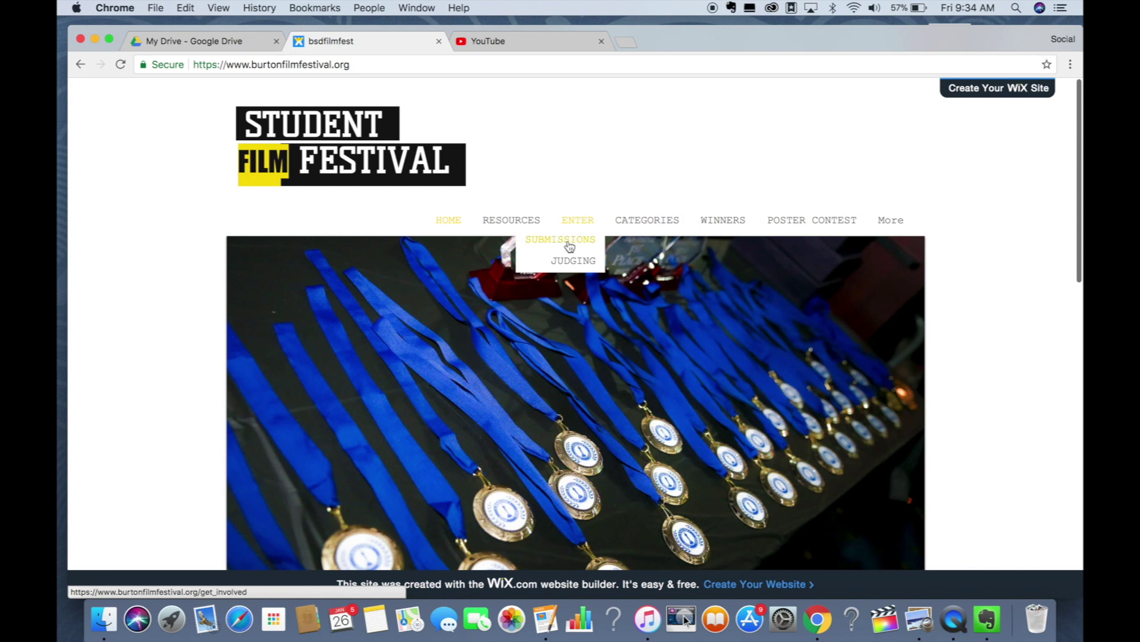
pyautogui.click(568, 244)
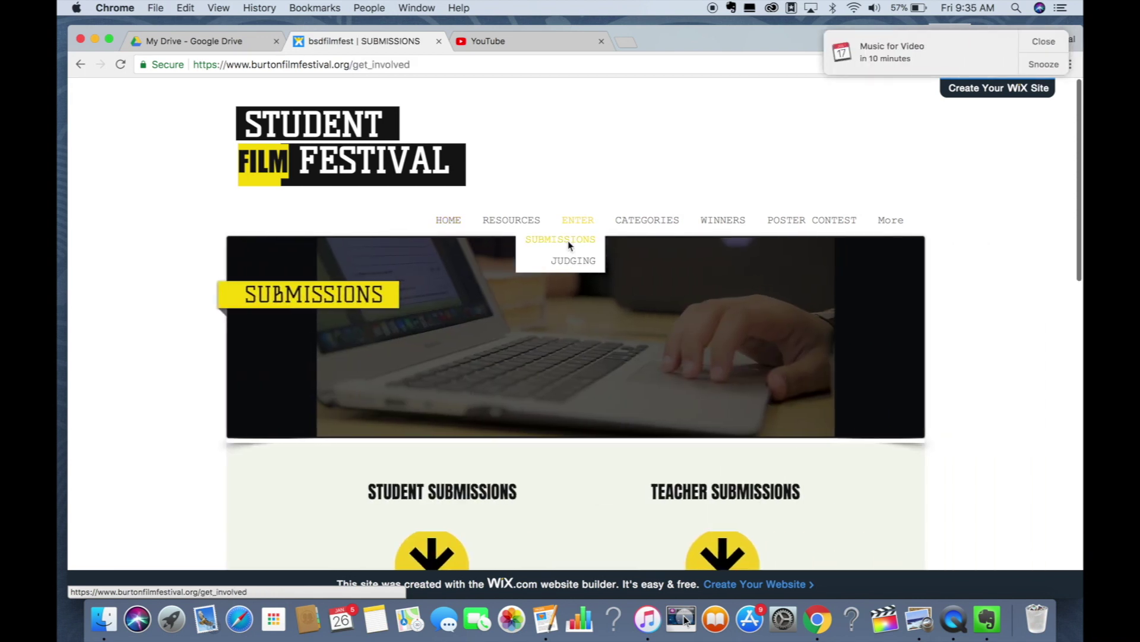
pyautogui.scroll(-5, 818, 464)
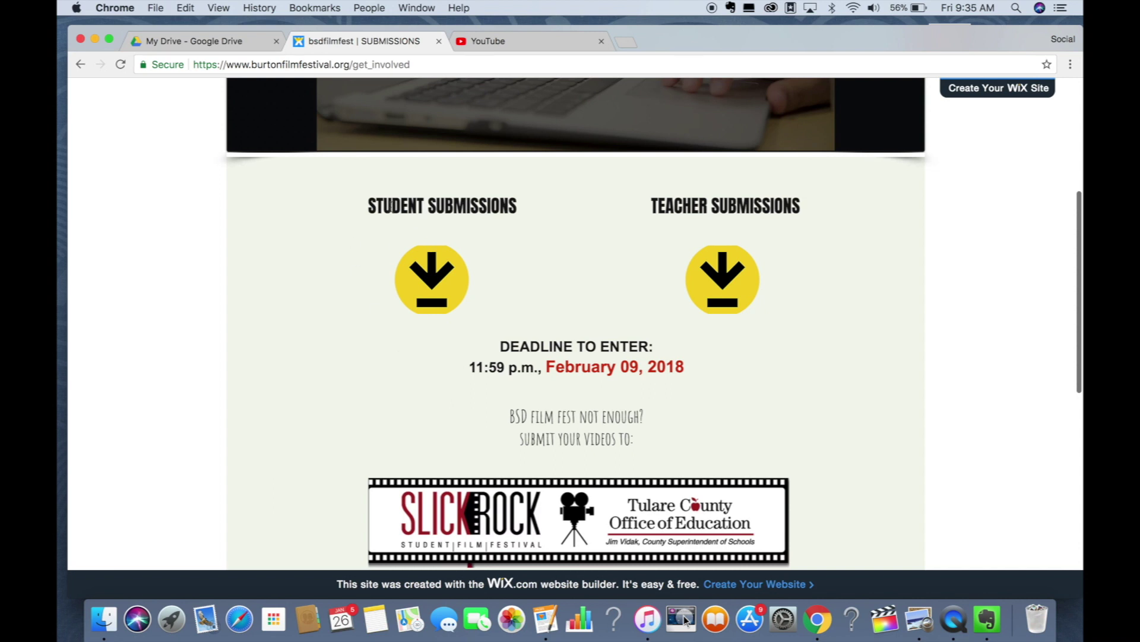
pyautogui.click(441, 279)
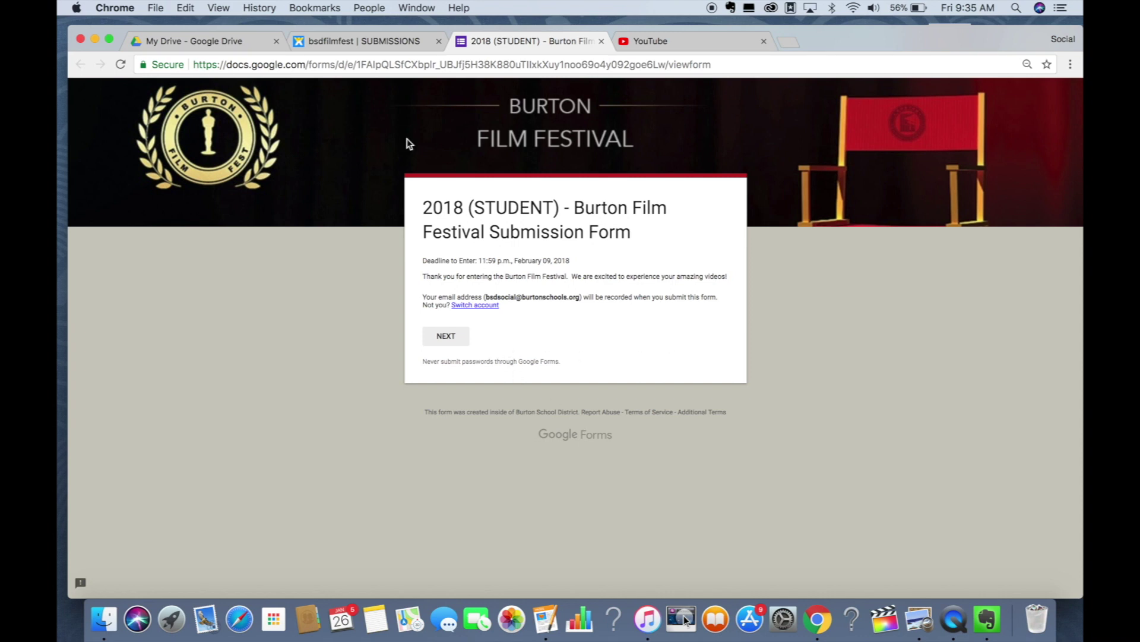
# Check the uploaded Film_Title.mov in My Drive and return to the student submission form.
pyautogui.click(215, 39)
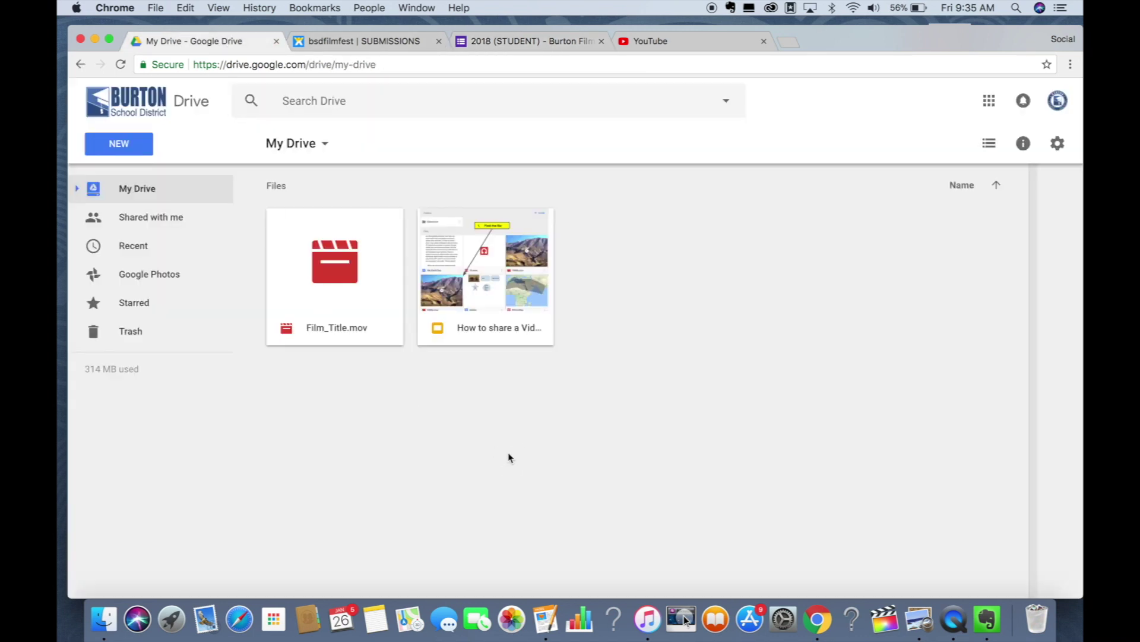
pyautogui.click(365, 308)
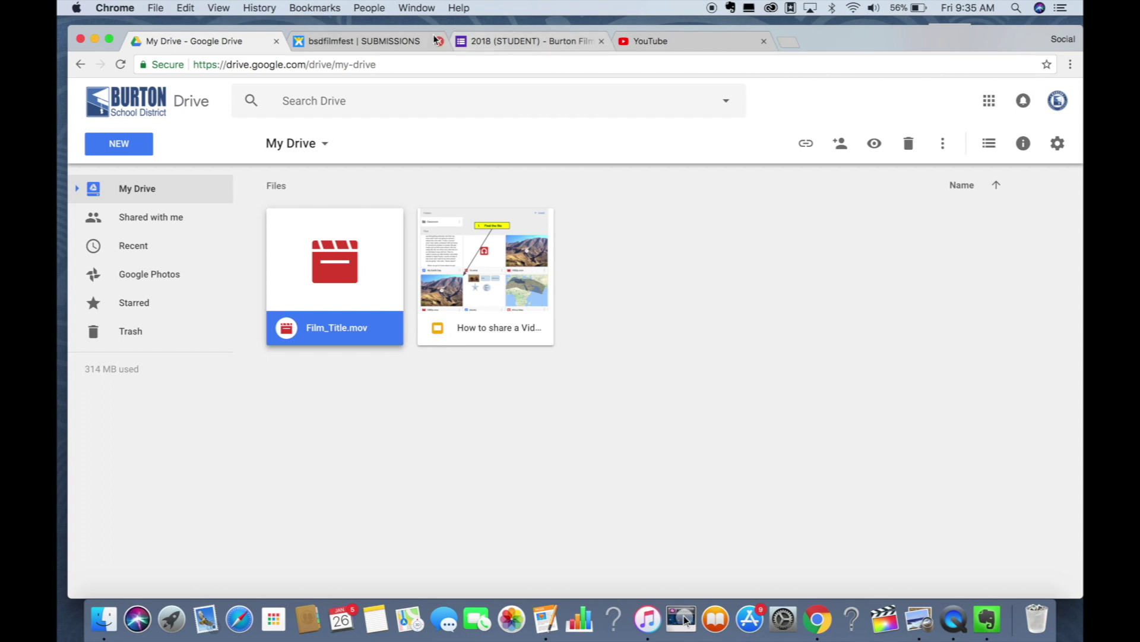
pyautogui.click(511, 40)
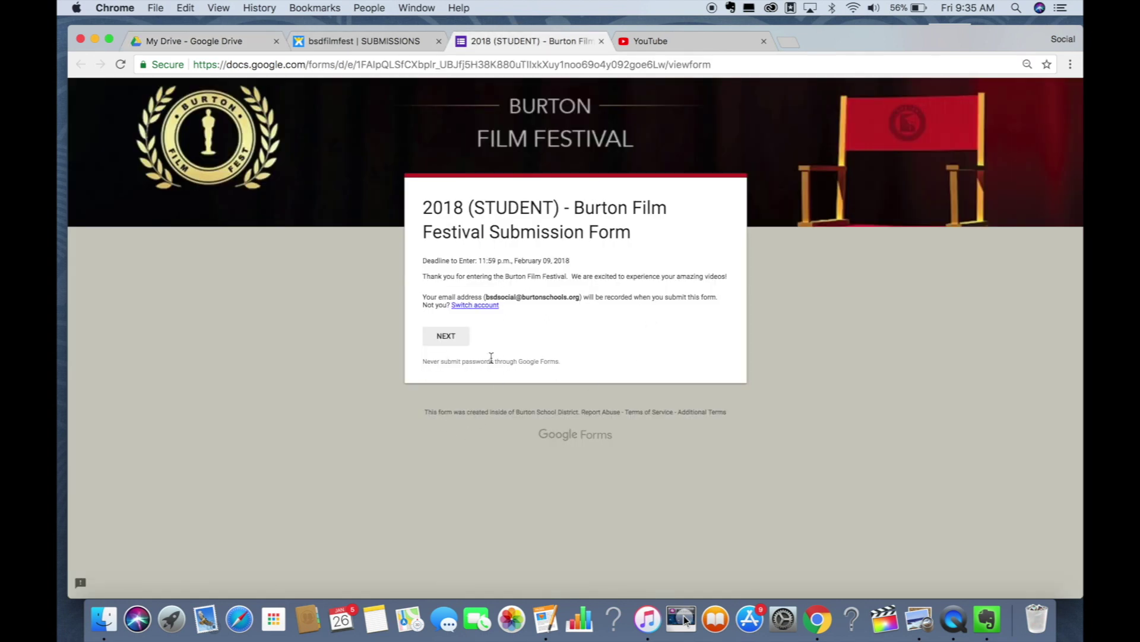
# Advance the submission form past the Special Notes and view the Submission Guidelines page.
pyautogui.click(458, 339)
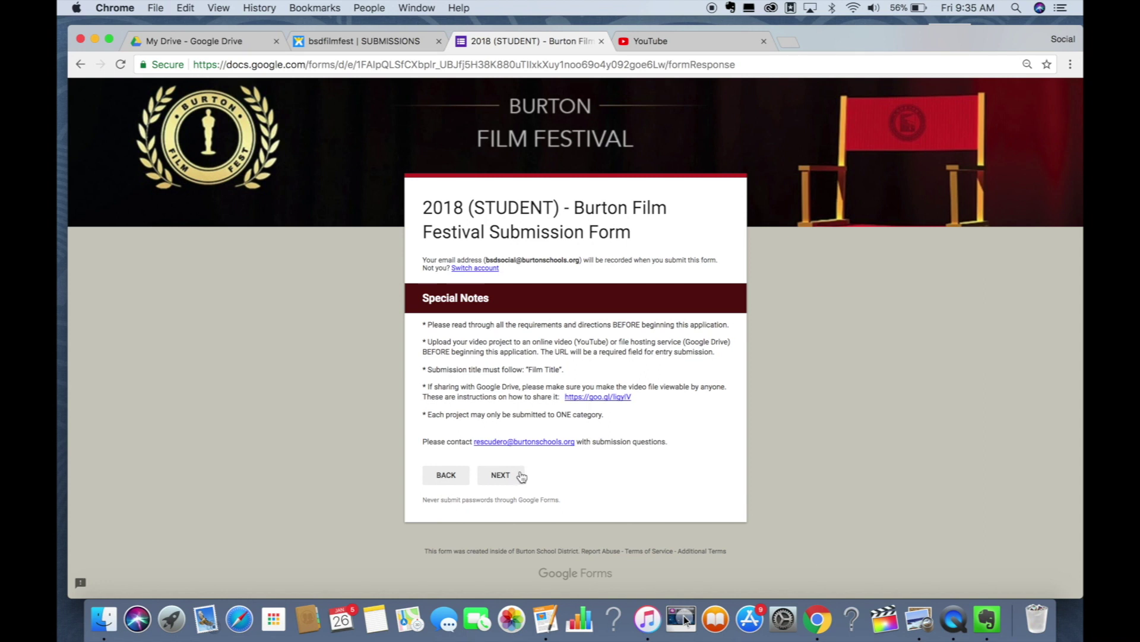
pyautogui.click(505, 483)
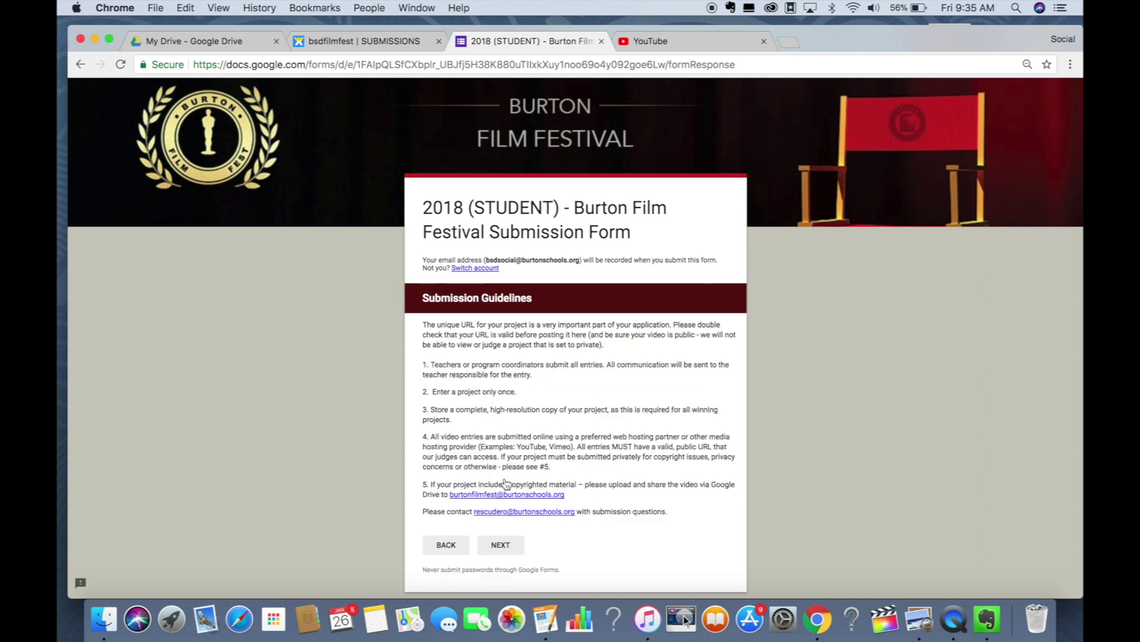
pyautogui.scroll(-2, 571, 461)
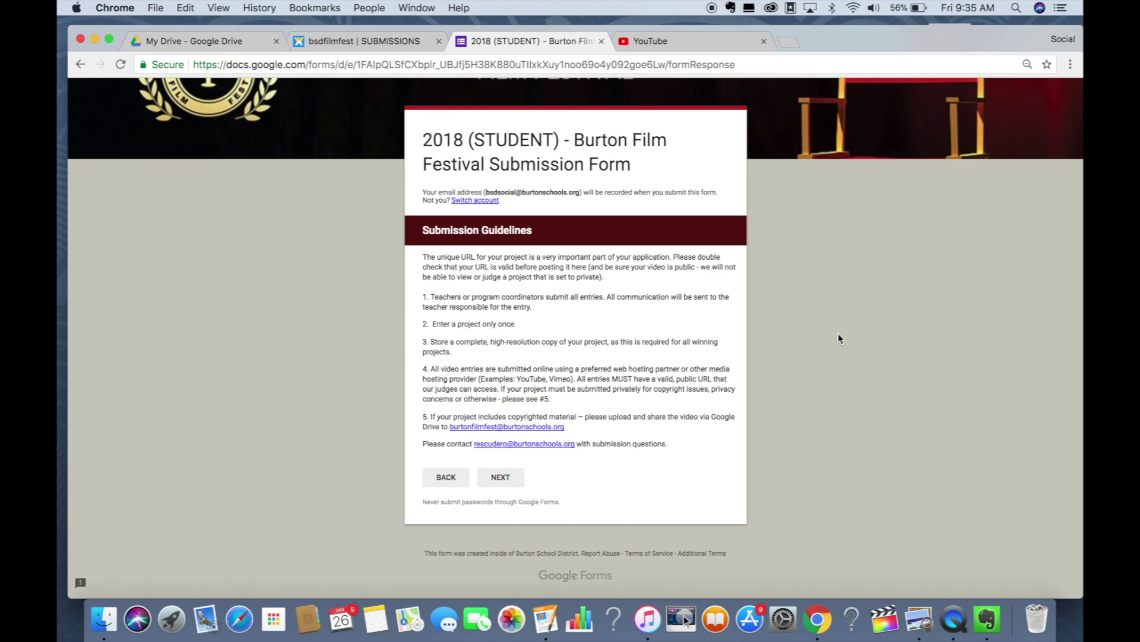
# Switch to YouTube and open the signed-in account's own channel page.
pyautogui.click(689, 42)
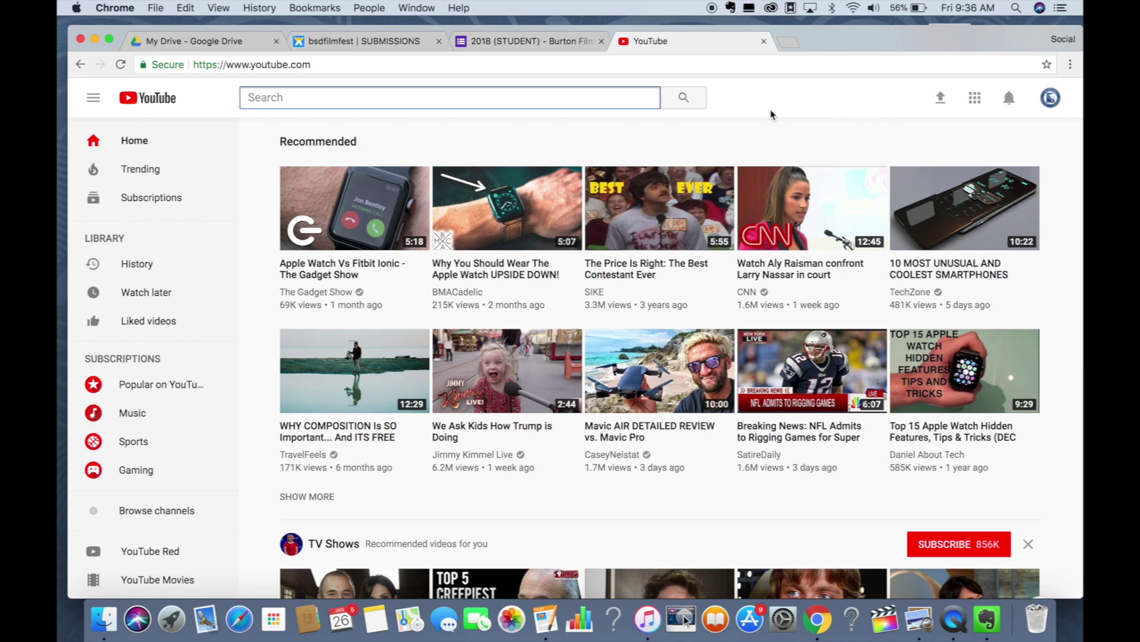
pyautogui.click(1053, 98)
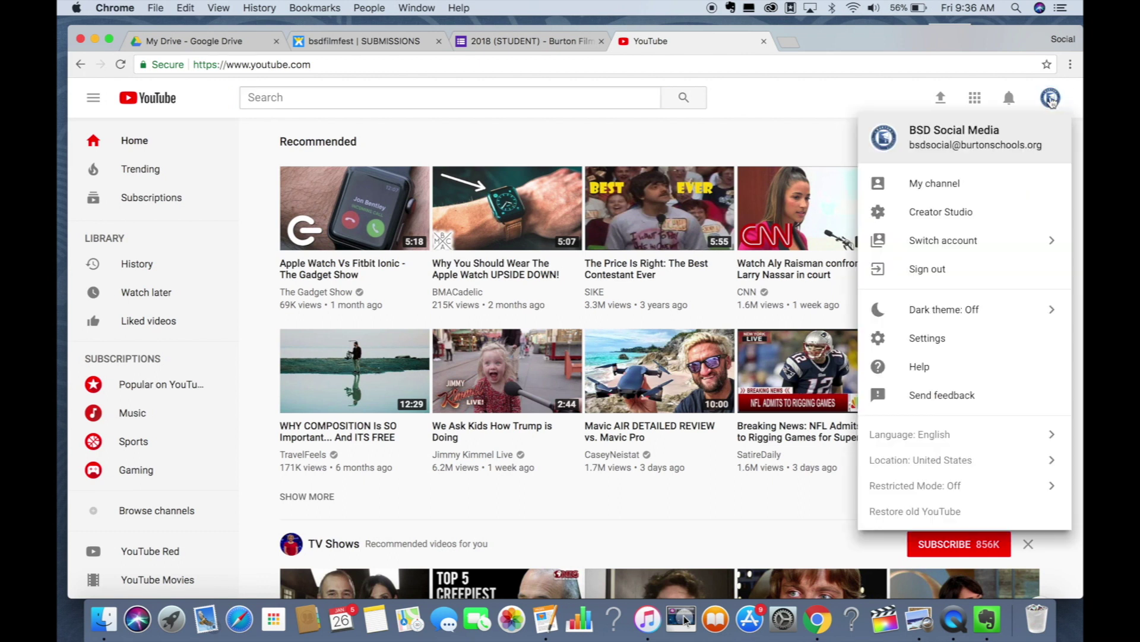
pyautogui.click(928, 184)
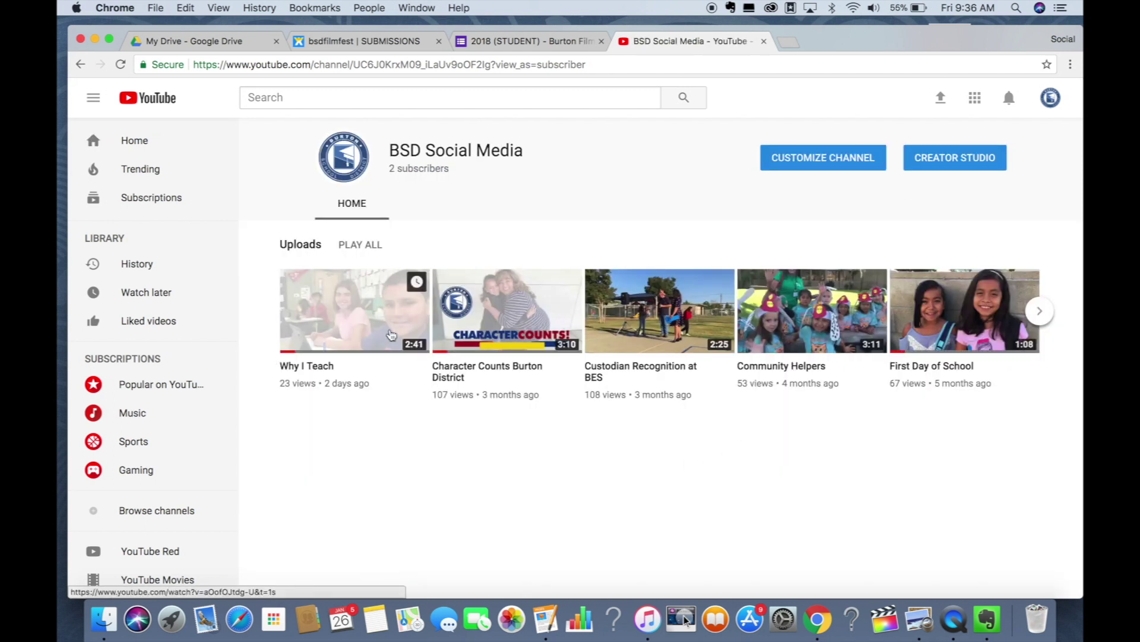
# Open the "Why I Teach" video from the channel's uploads, pause it, and open its editing page.
pyautogui.click(376, 314)
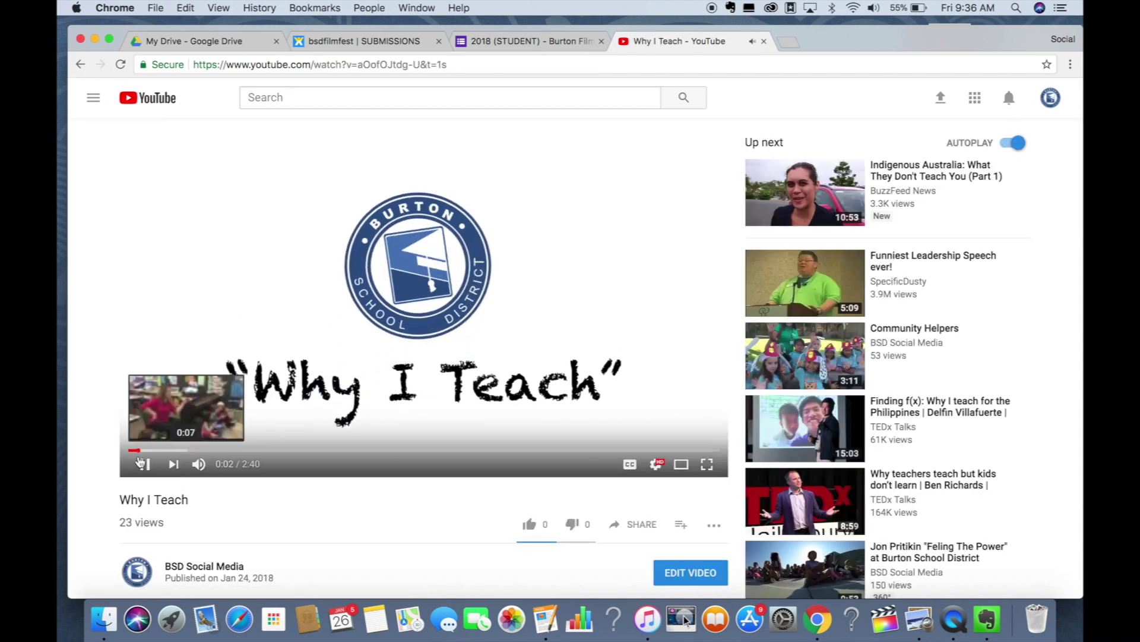
pyautogui.click(142, 463)
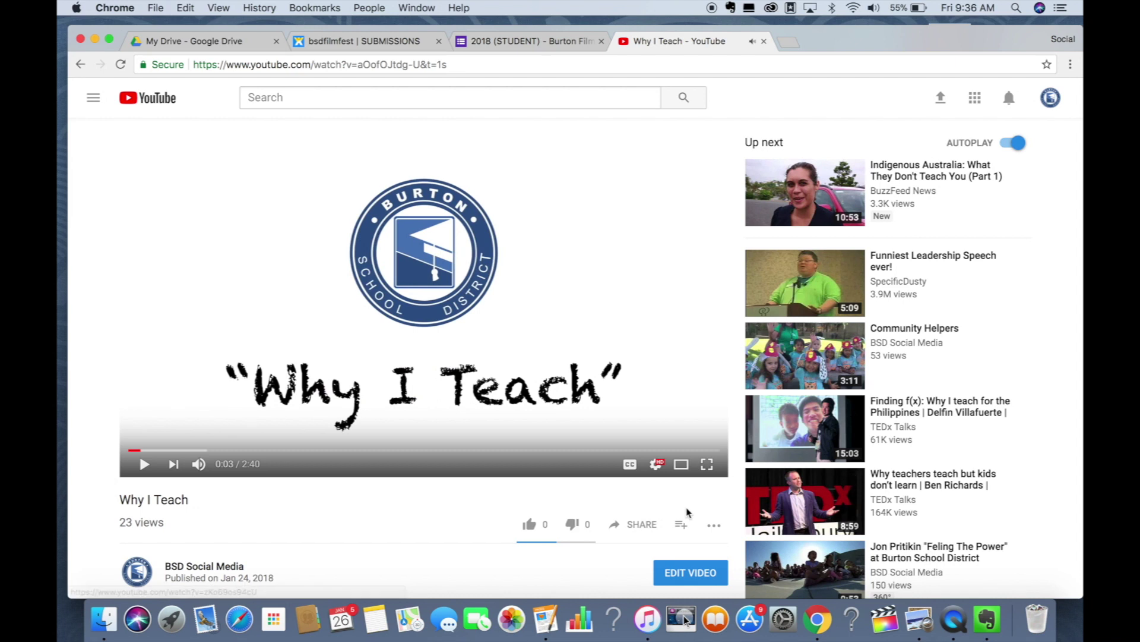
pyautogui.scroll(-3, 687, 512)
pyautogui.click(686, 475)
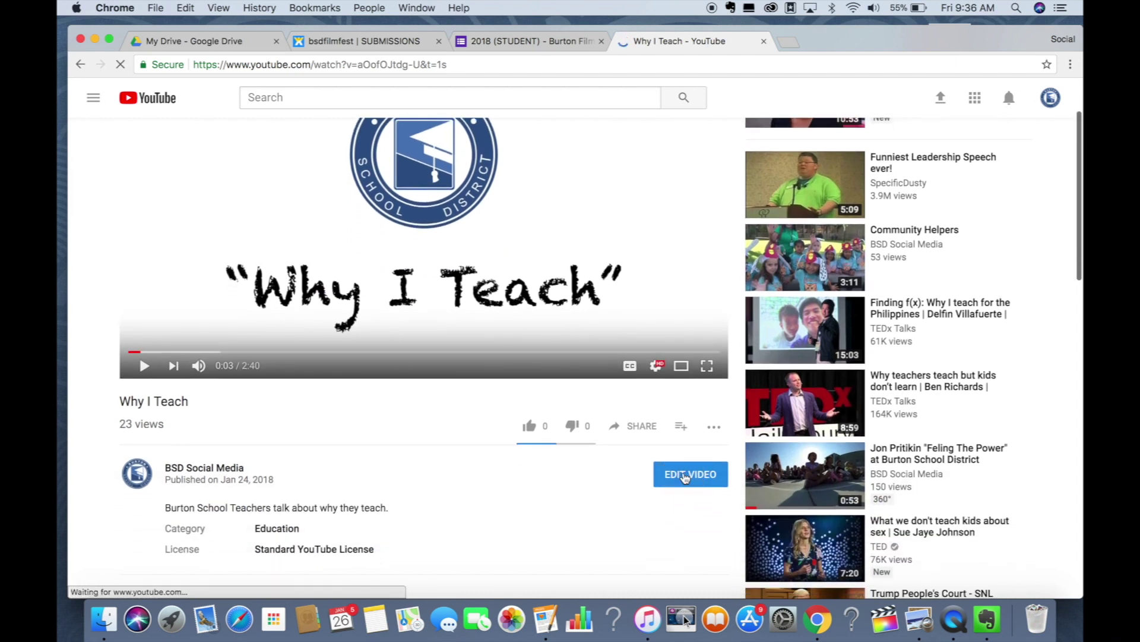
# Review the video's Public, Unlisted and Private privacy options, keep it Public, and save the changes.
pyautogui.scroll(-3, 903, 438)
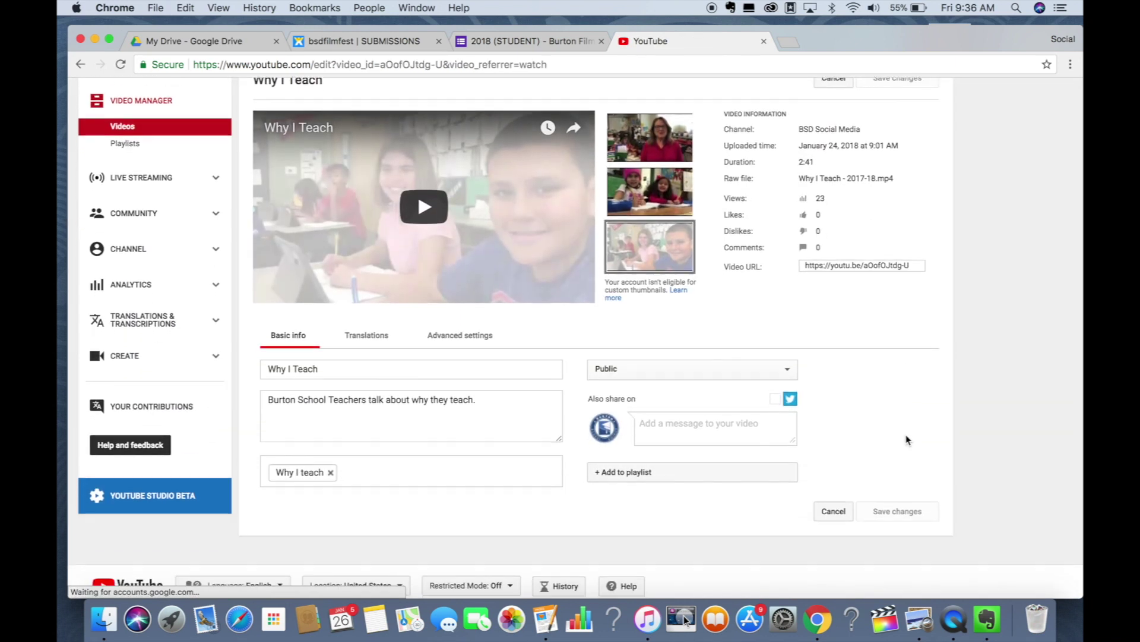
pyautogui.click(647, 376)
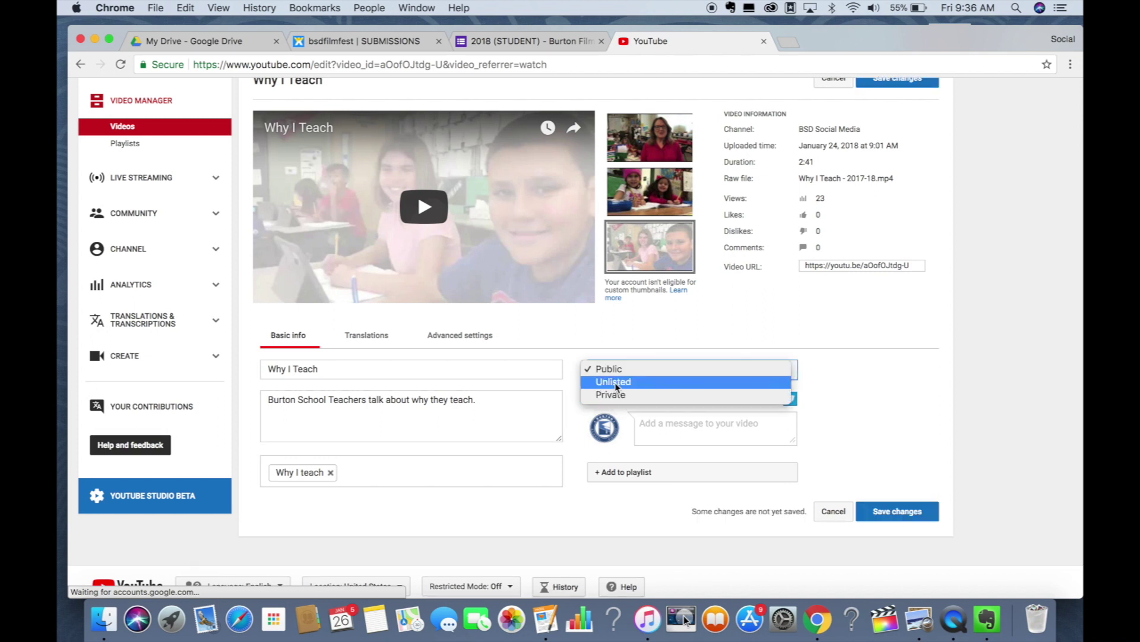
pyautogui.click(878, 364)
pyautogui.click(895, 512)
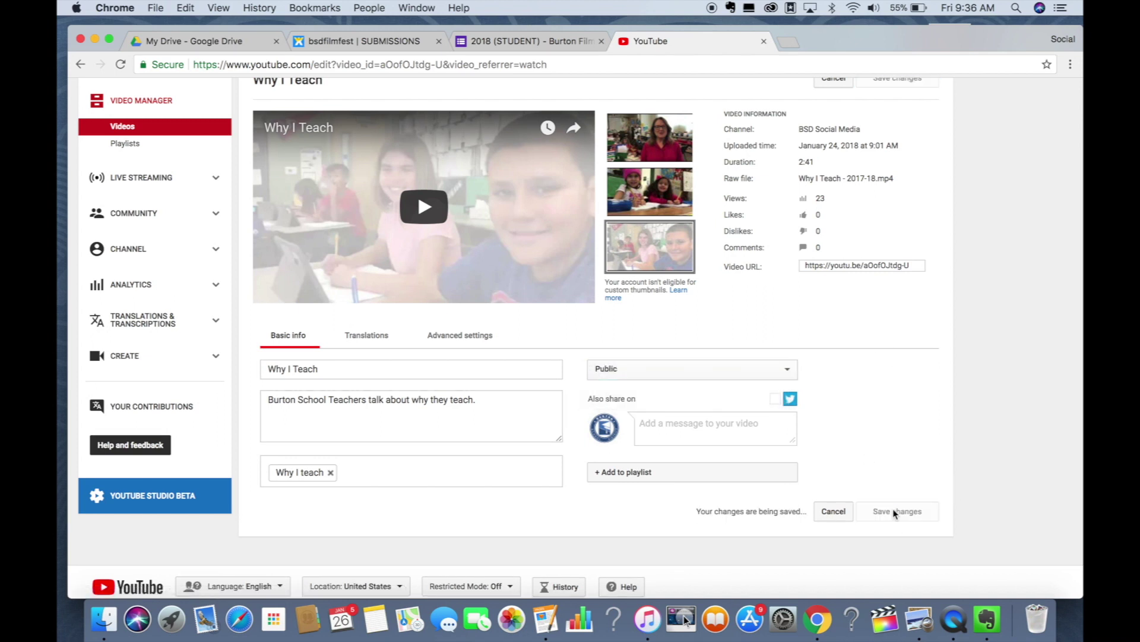
# Start the "Why I Teach" preview on the editing page and pause it right away.
pyautogui.scroll(3, 348, 300)
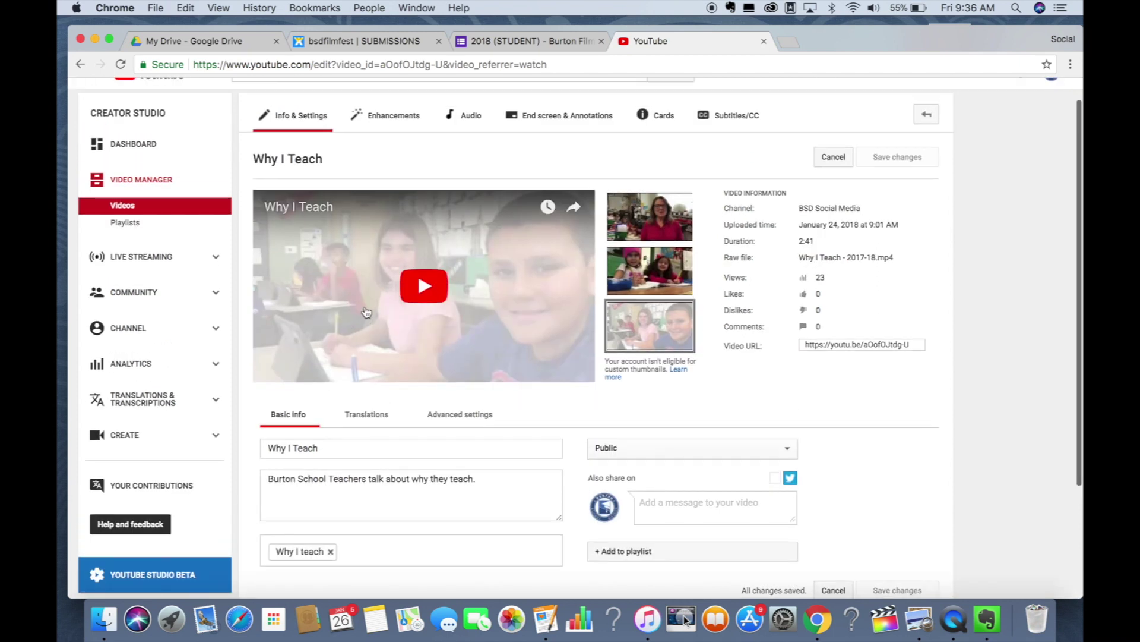
pyautogui.click(348, 262)
pyautogui.click(278, 373)
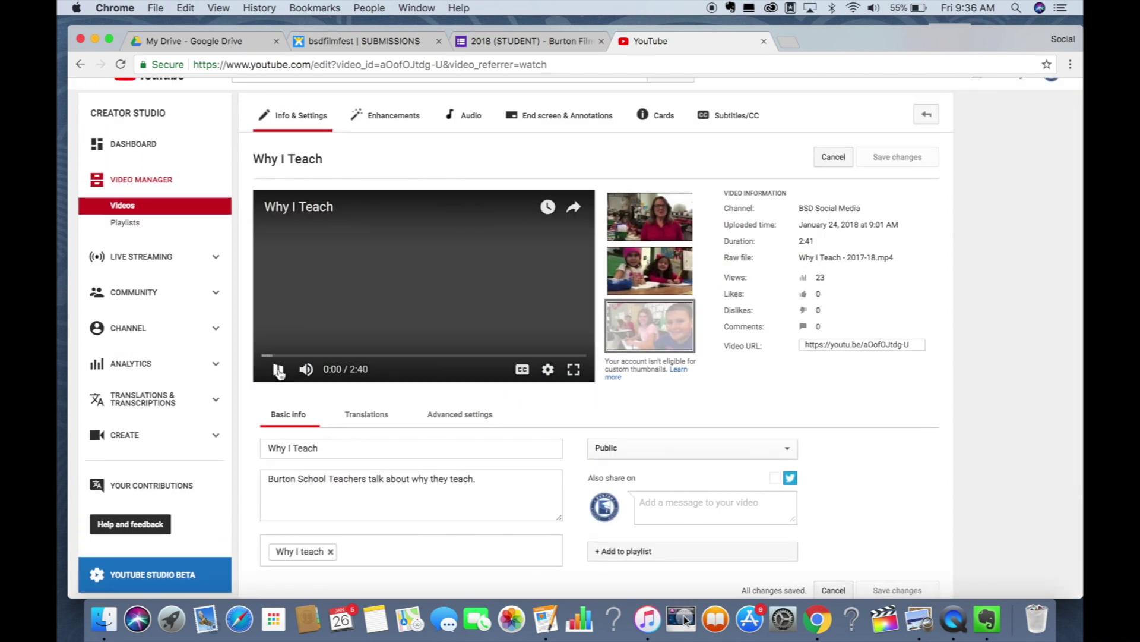
pyautogui.scroll(1, 279, 297)
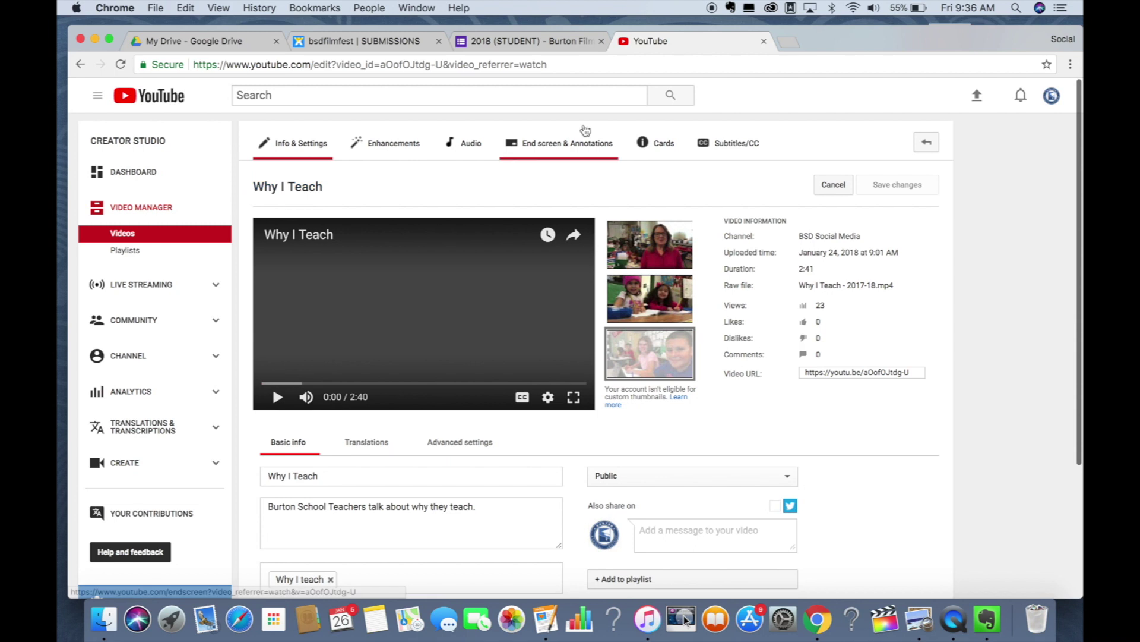